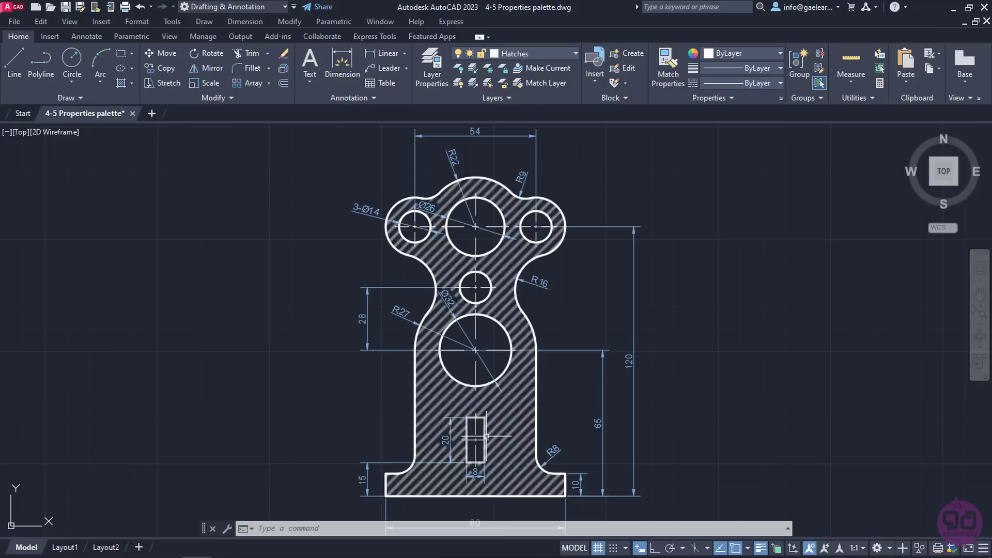
- Show the Properties palette for the small 8 by 20 slot rectangle
left_click(484, 436)
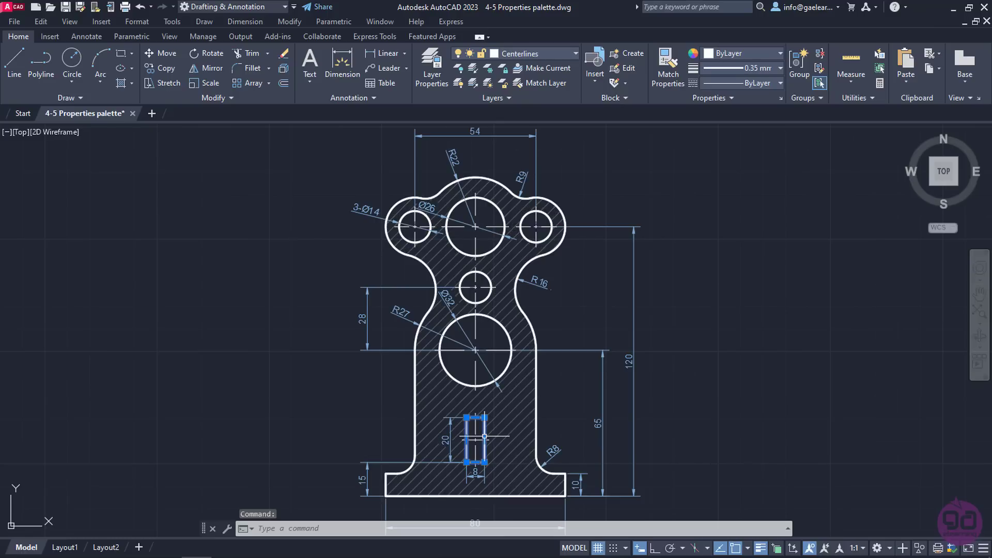
right_click(484, 436)
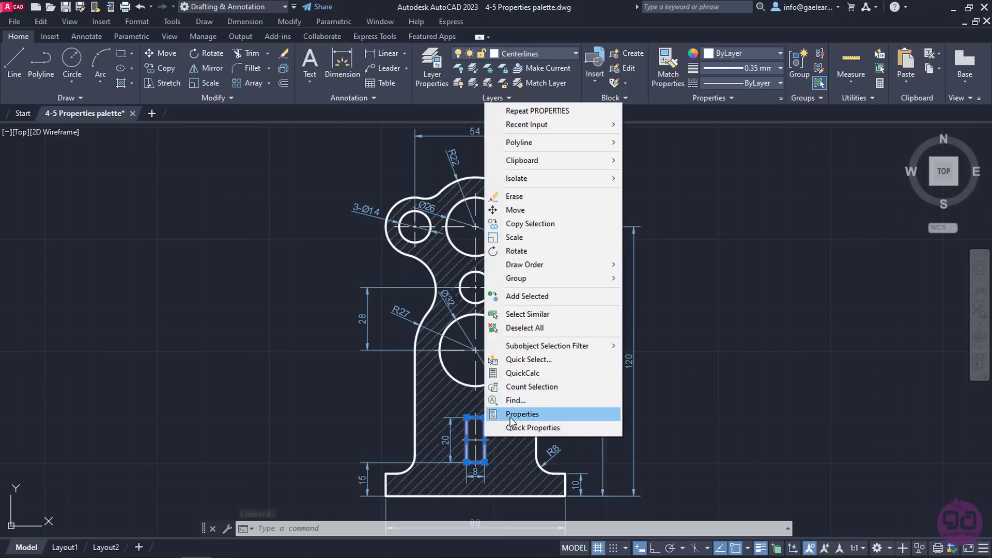
left_click(530, 416)
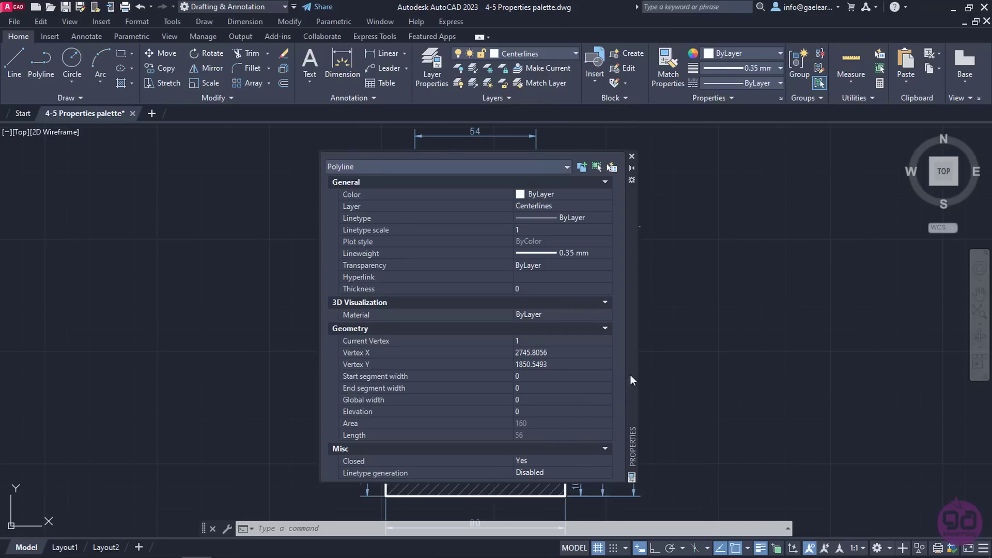
- Dock the Properties palette against the left edge of the window
mouse_move(636, 366)
left_mouse_down()
mouse_move(480, 379)
mouse_move(1, 379)
left_mouse_up()
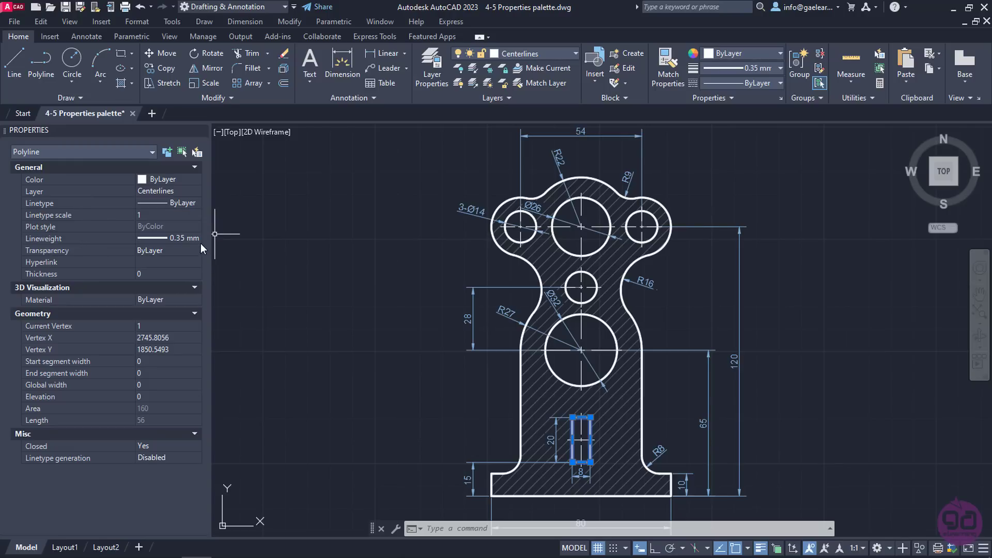
- Leave the rectangle's lineweight at 0.35 mm and change its layer from Centerlines to 0
left_click(201, 235)
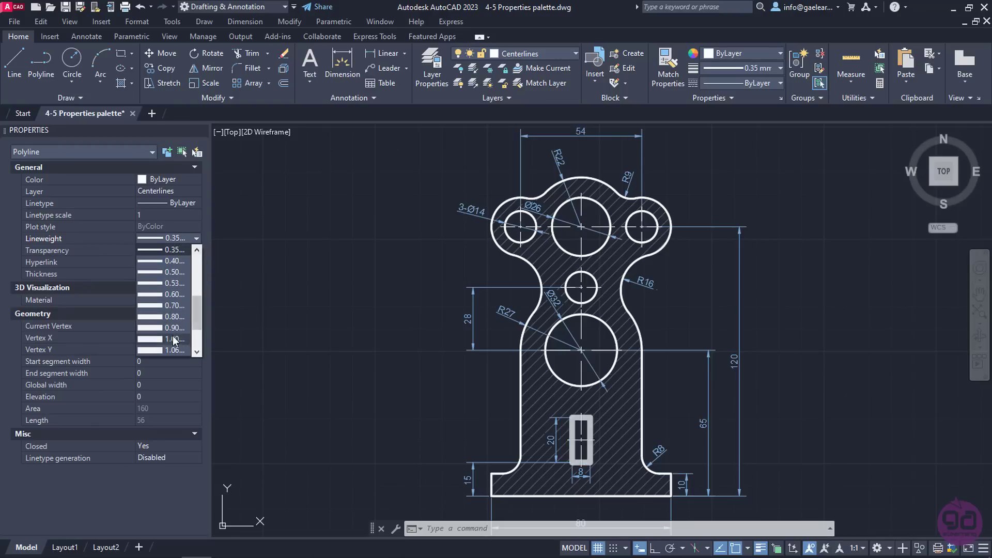
left_click(188, 233)
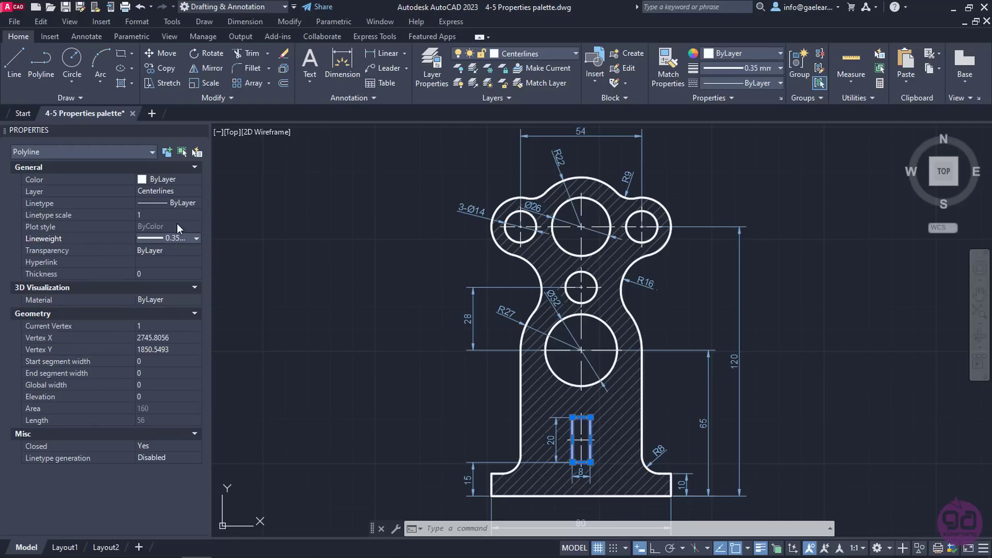
left_click(167, 218)
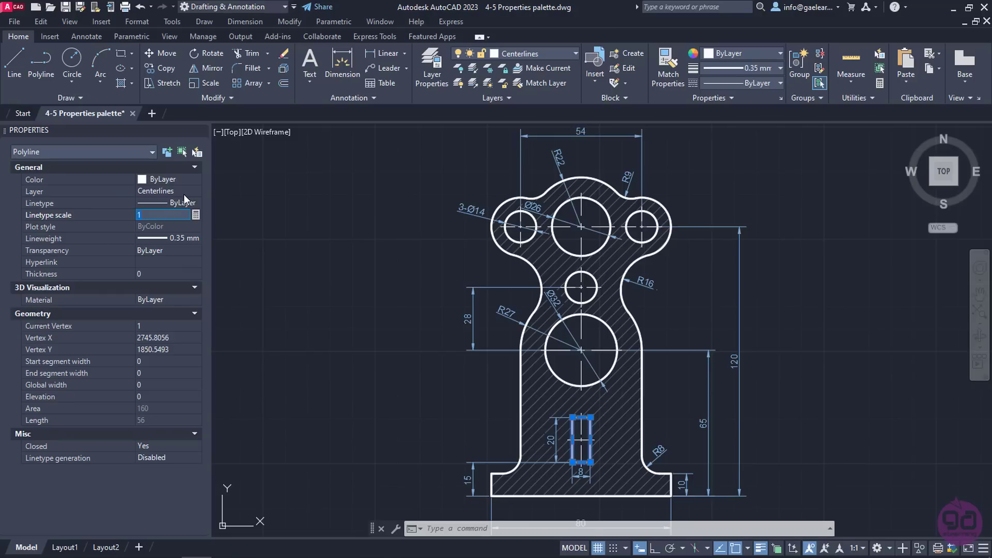
left_click(199, 193)
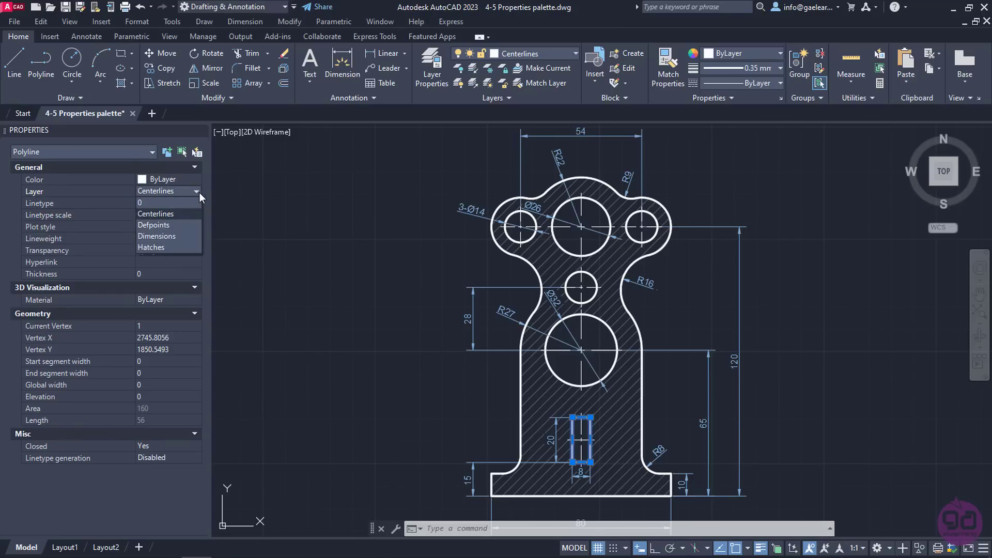
left_click(148, 201)
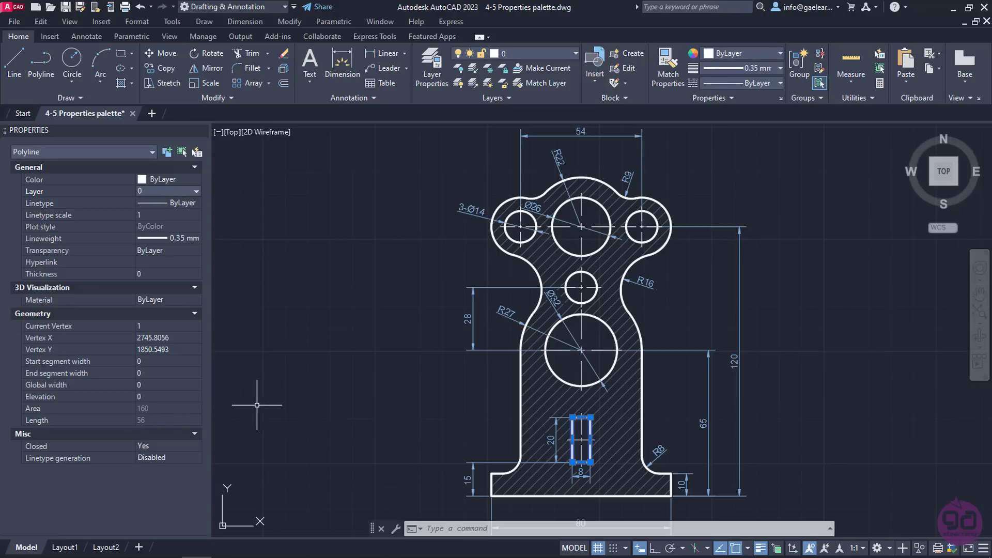
key("Escape")
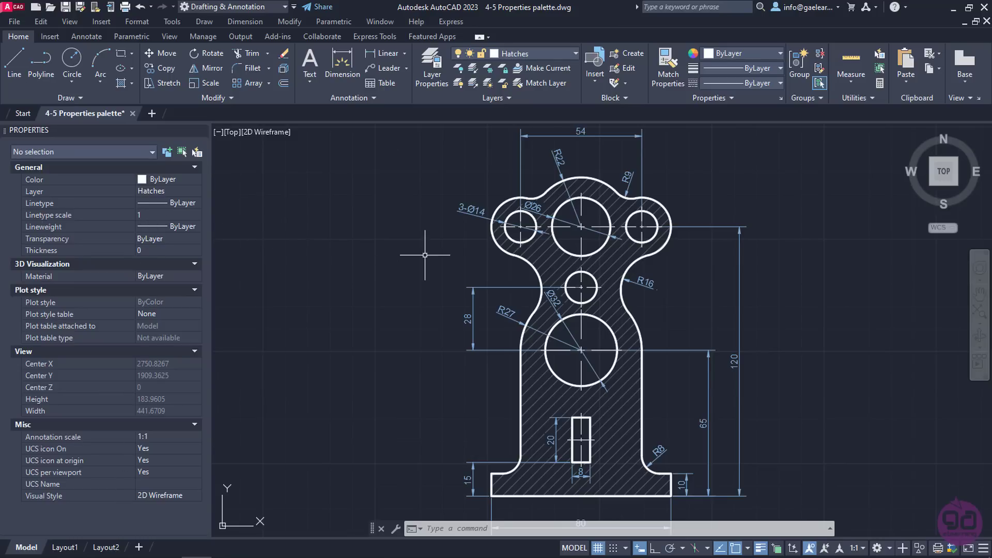
left_click(560, 245)
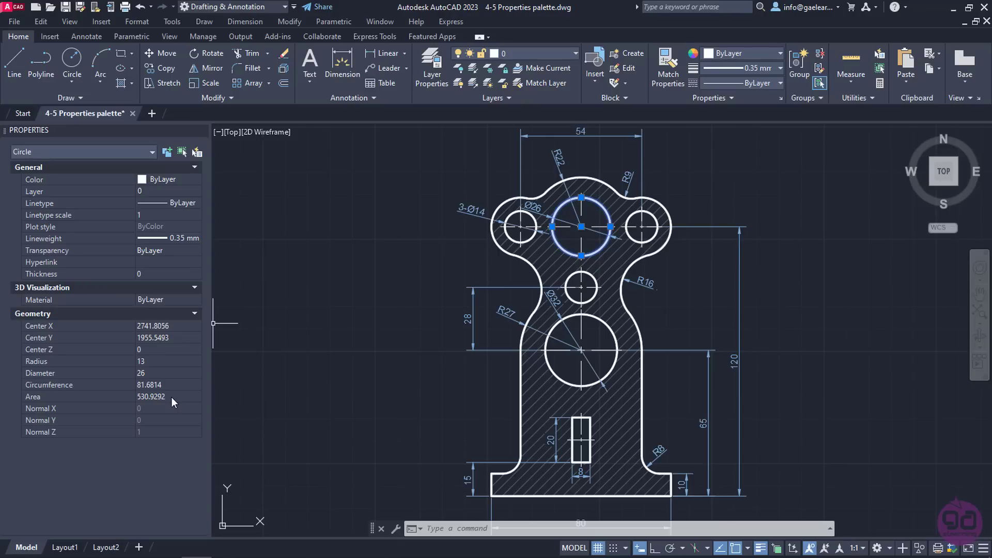
left_click(155, 373)
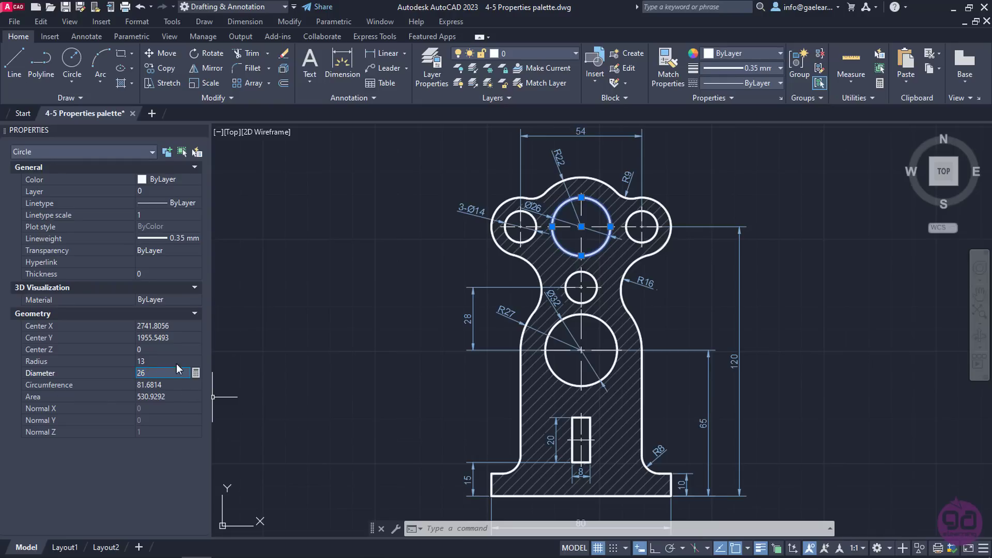
key("BackSpace")
type("2")
key("Return")
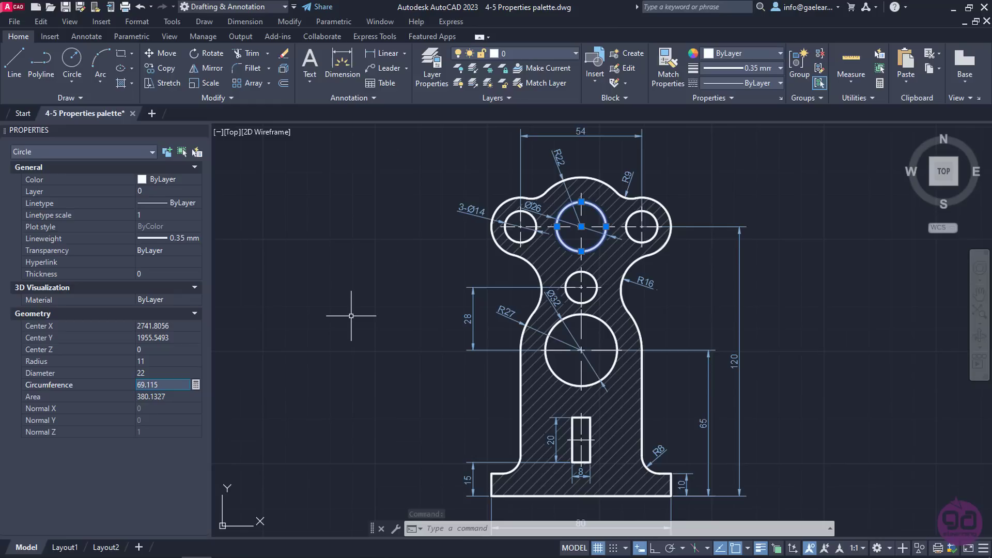
- Undo the diameter change and select the ANSI31 hatch to show its properties
left_click(142, 10)
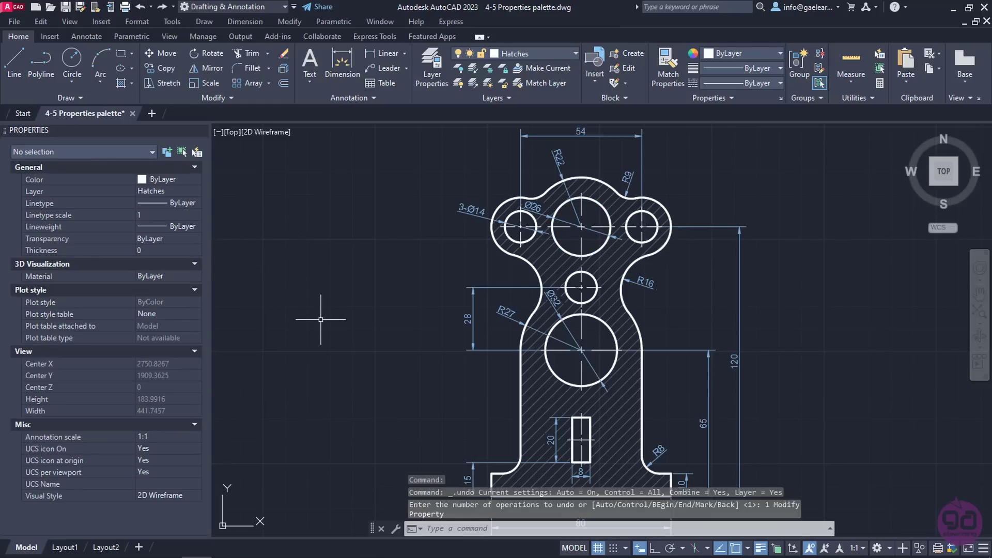
left_click(543, 254)
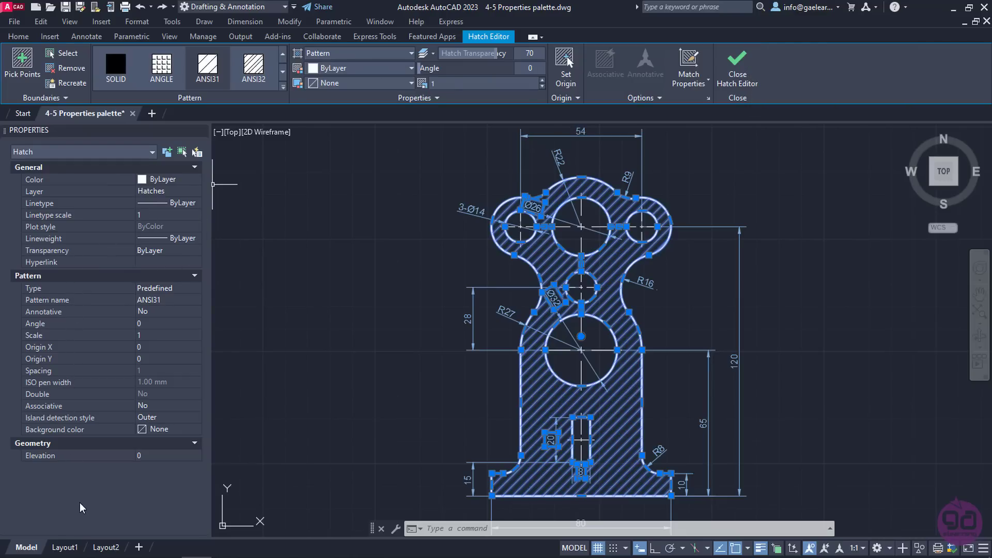
- Change the ANSI31 hatch scale from 1 to 2, then deselect the hatch
left_click(150, 339)
type("2")
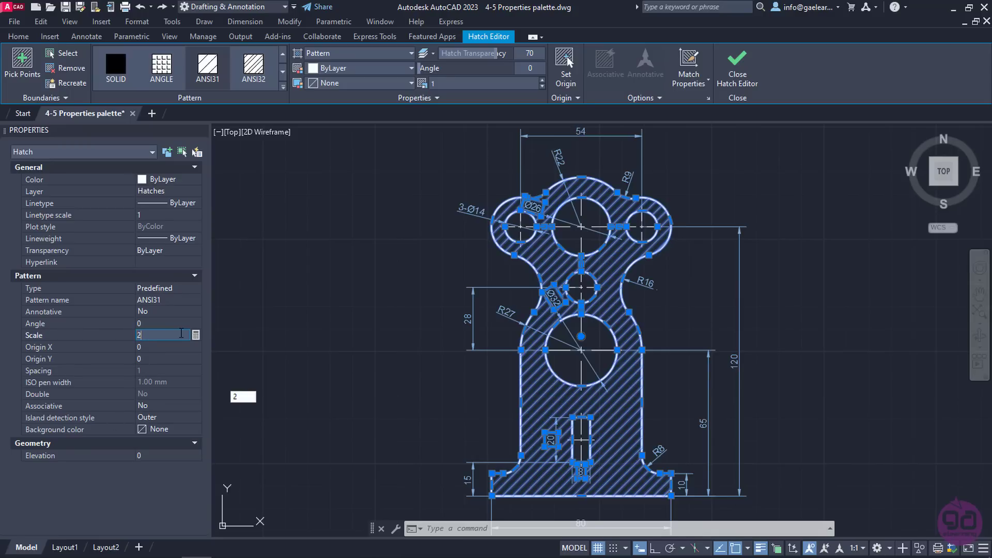
key("Tab")
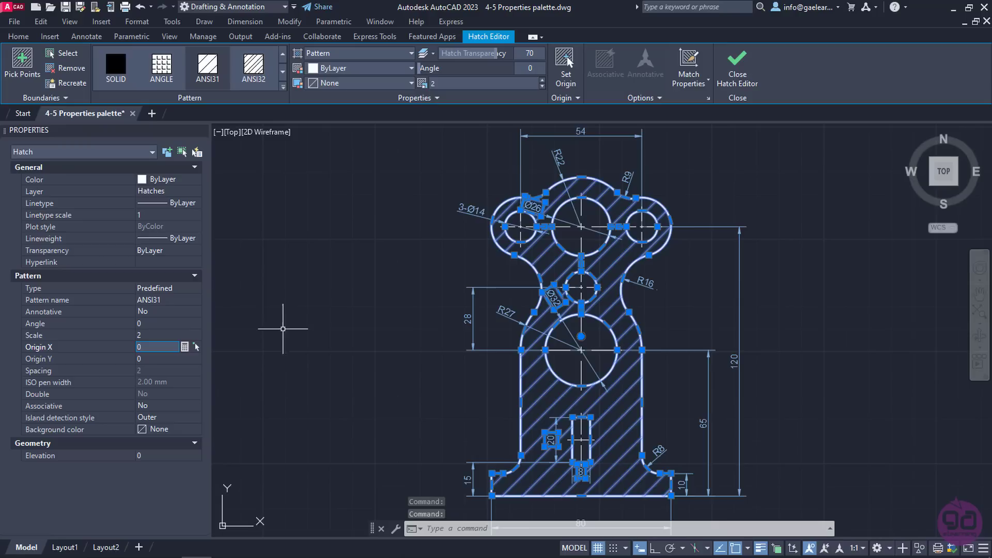
key("Escape")
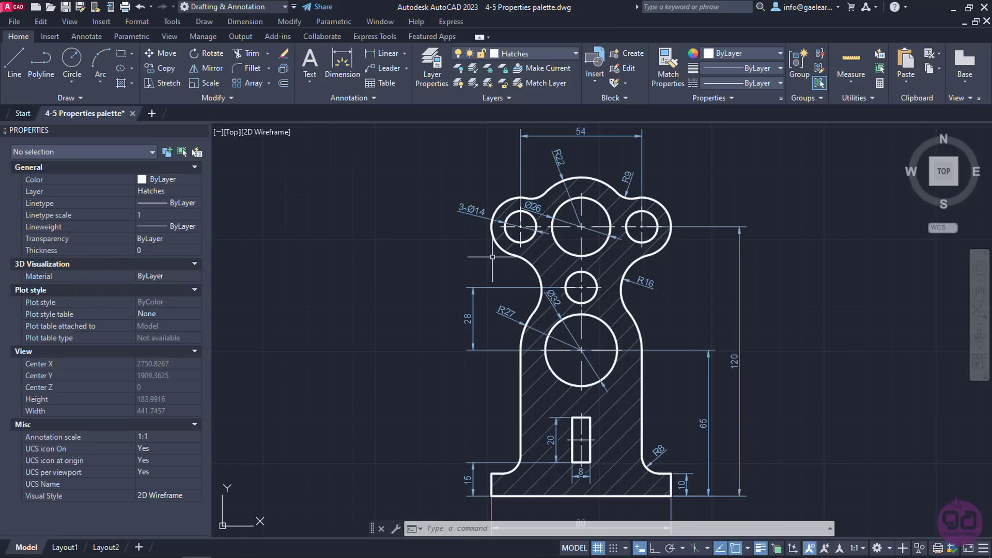
- Select the three top circles, starting with the Ø14 one, then select everything with Ctrl+A
left_click(507, 227)
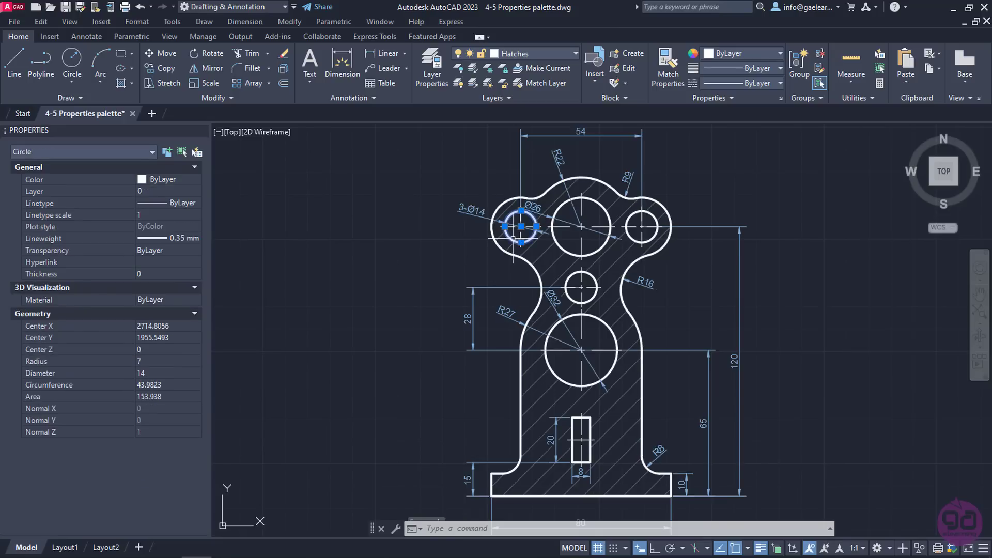
left_click(566, 246)
left_click(653, 238)
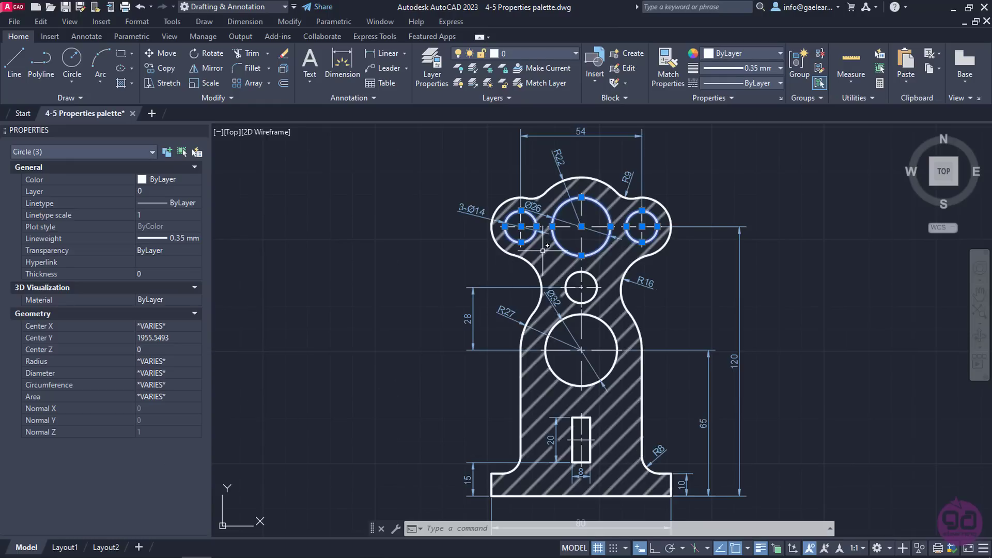
key("ctrl+a")
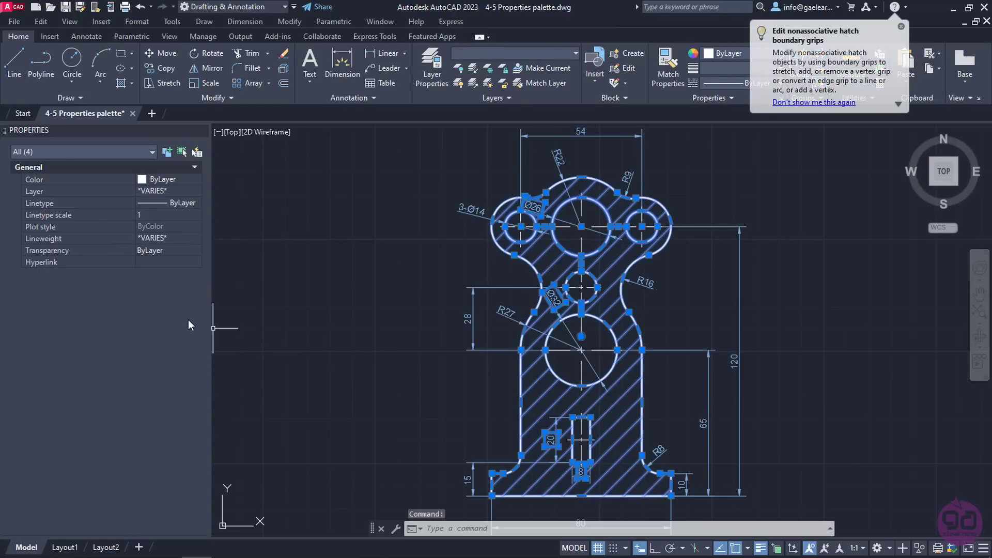